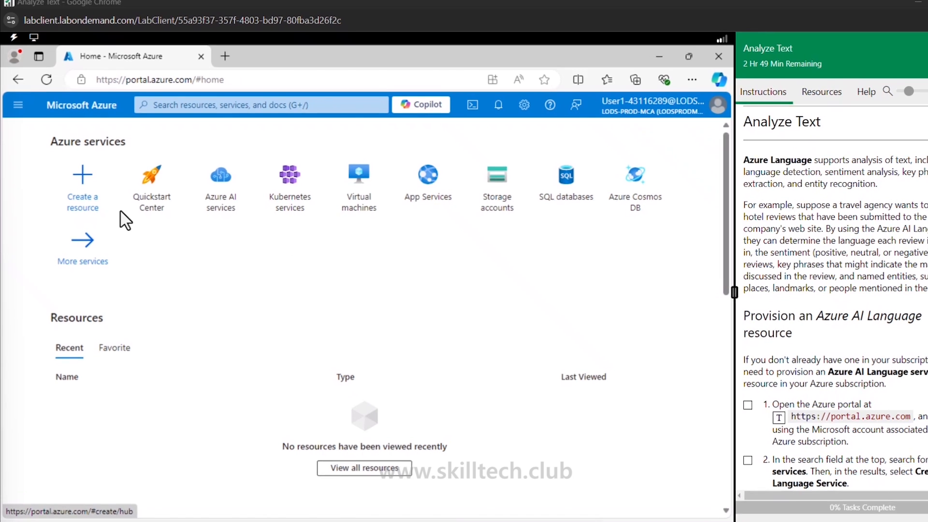
Start creating a new Language service resource from the AI + Machine Learning category.
left_click(82, 197)
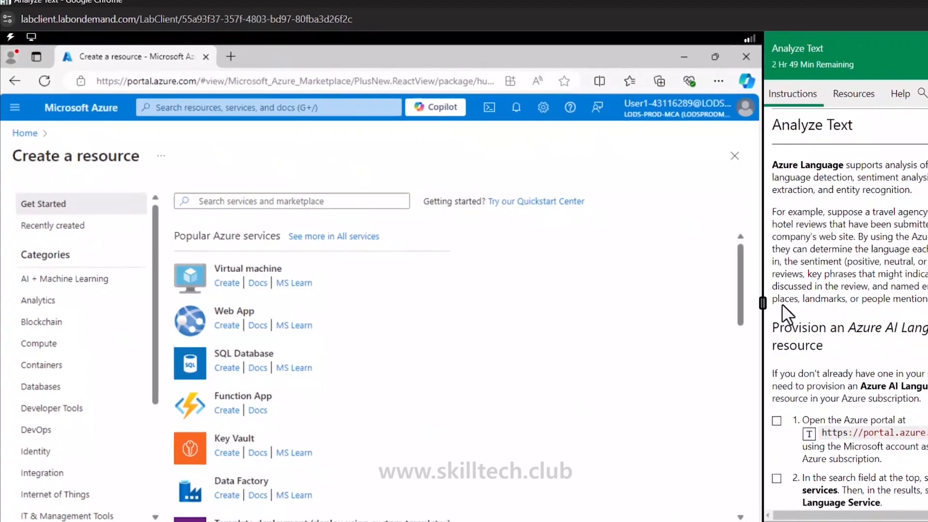
scroll(751, 246, "down", 3)
left_click_drag(751, 246, 769, 285)
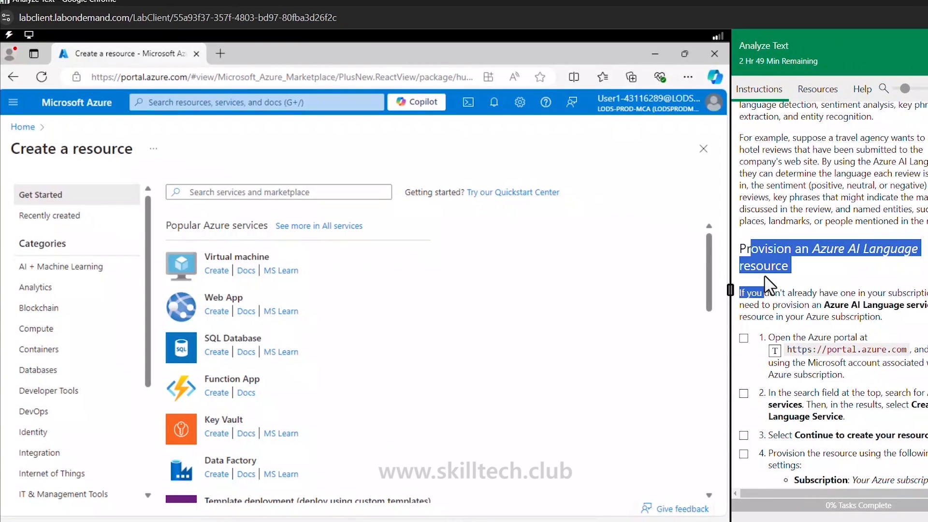
left_click(90, 271)
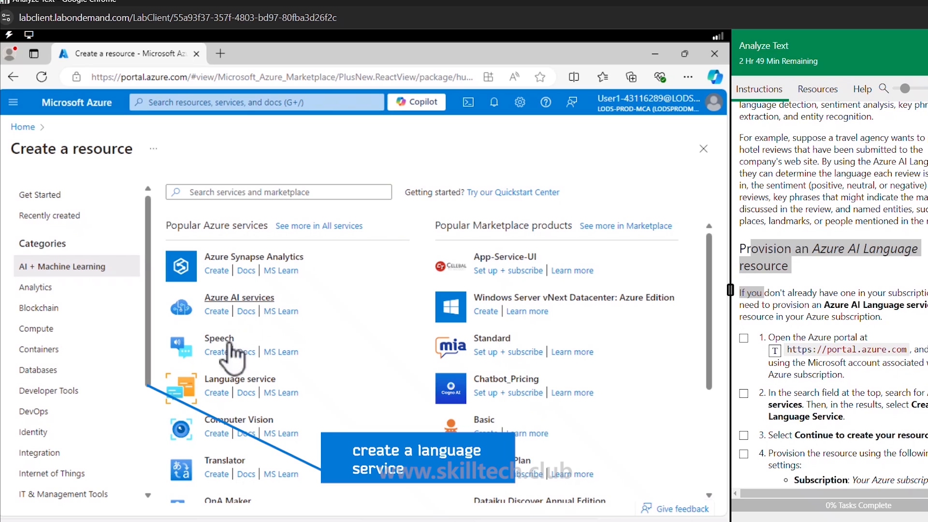
left_click(224, 391)
Mark tasks 1, 2 and 3 of the Azure AI Language provisioning instructions as complete.
scroll(800, 302, "down", 3)
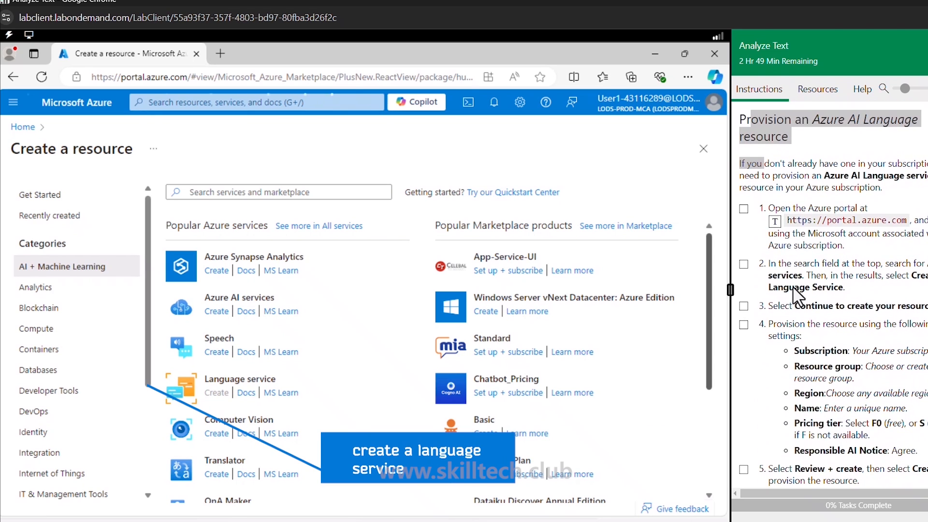
left_click(744, 209)
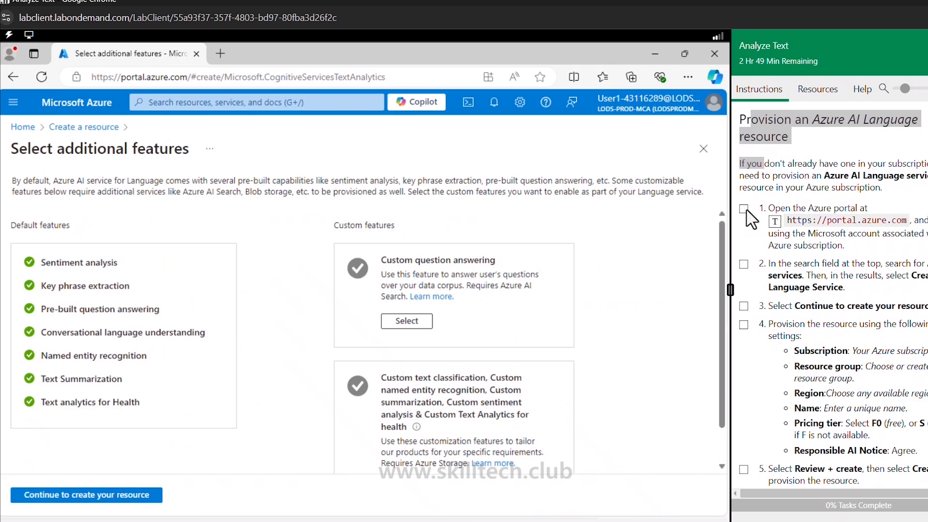
left_click(744, 264)
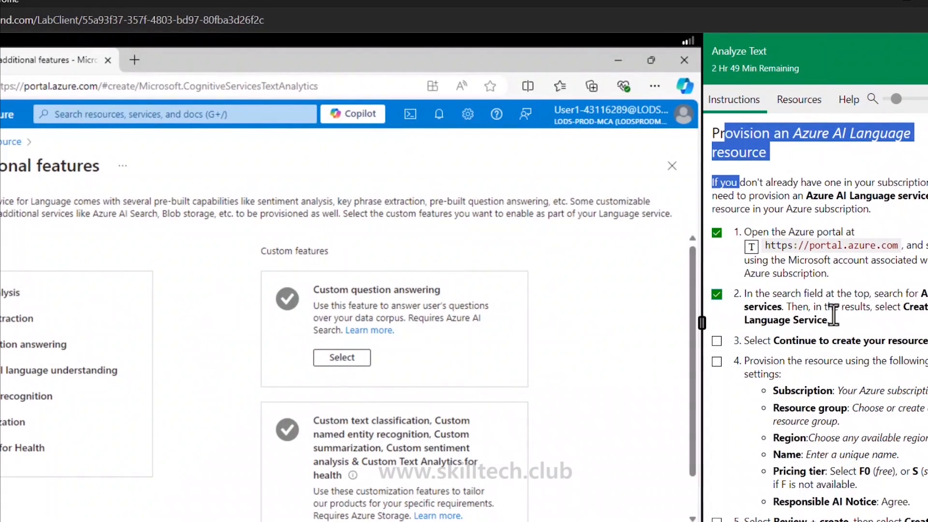
scroll(831, 314, "down", 3)
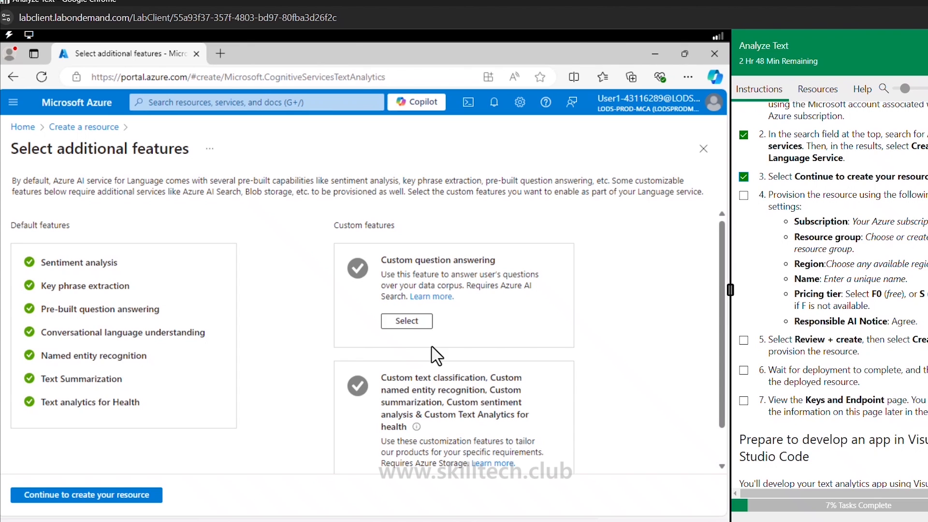
Review the Language service's default and custom features and continue to resource creation without adding any custom feature.
scroll(362, 385, "down", 1)
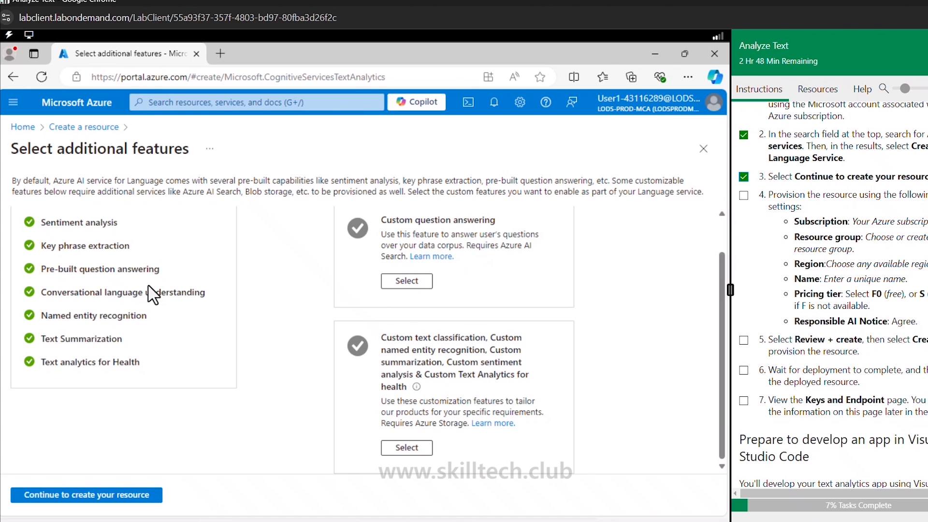
scroll(325, 269, "up", 1)
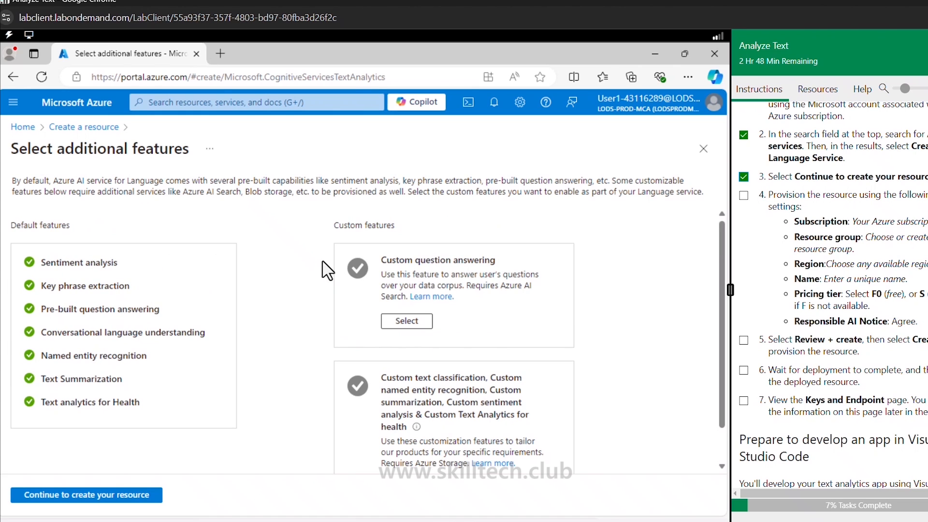
left_click(114, 498)
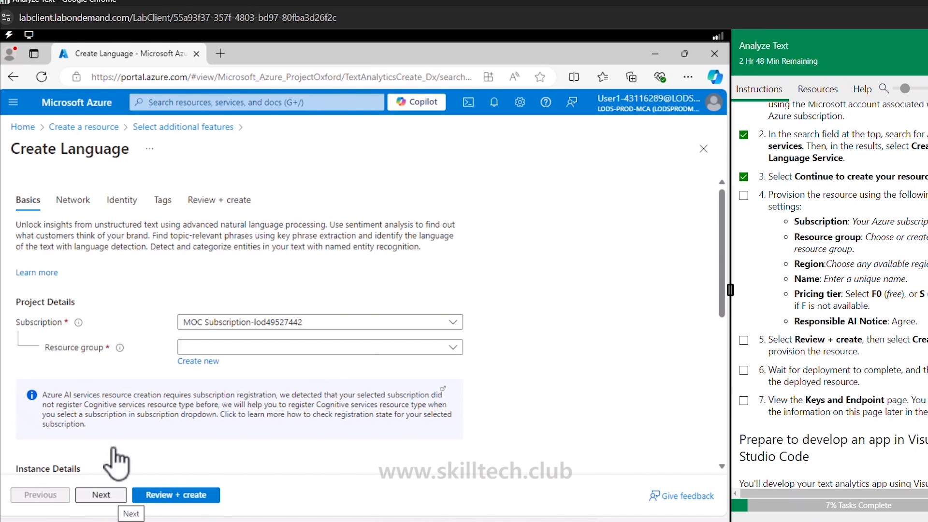
Assign the new Language resource to ResourceGroup1 and name it MarutiLangsvr9983.
left_click(241, 347)
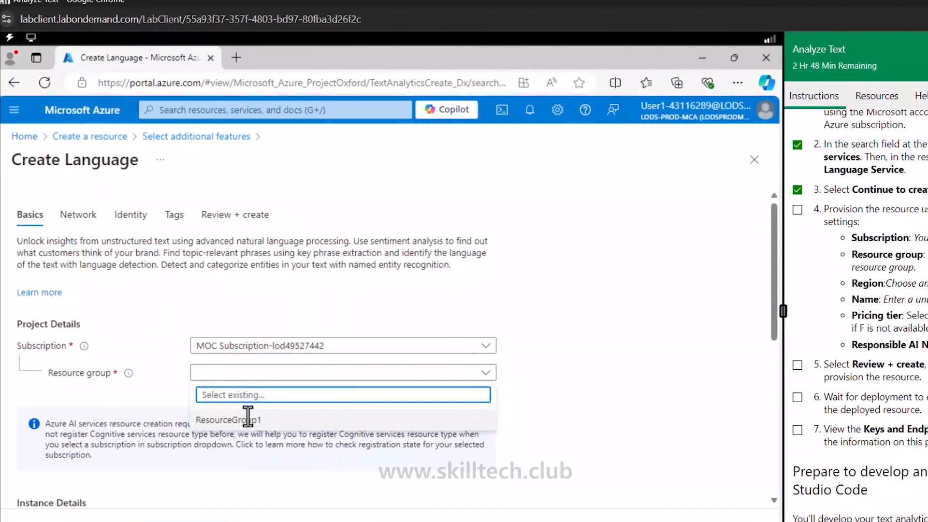
left_click(247, 417)
scroll(247, 416, "down", 3)
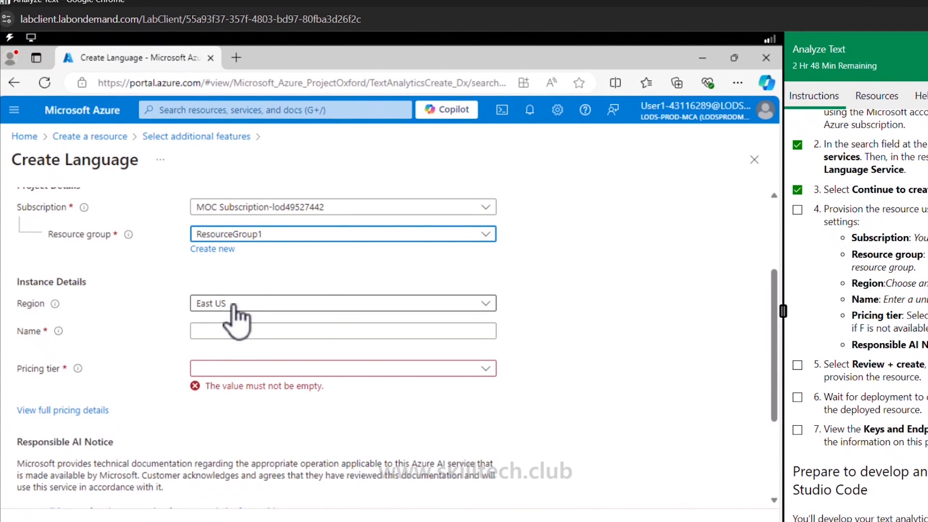
left_click(235, 332)
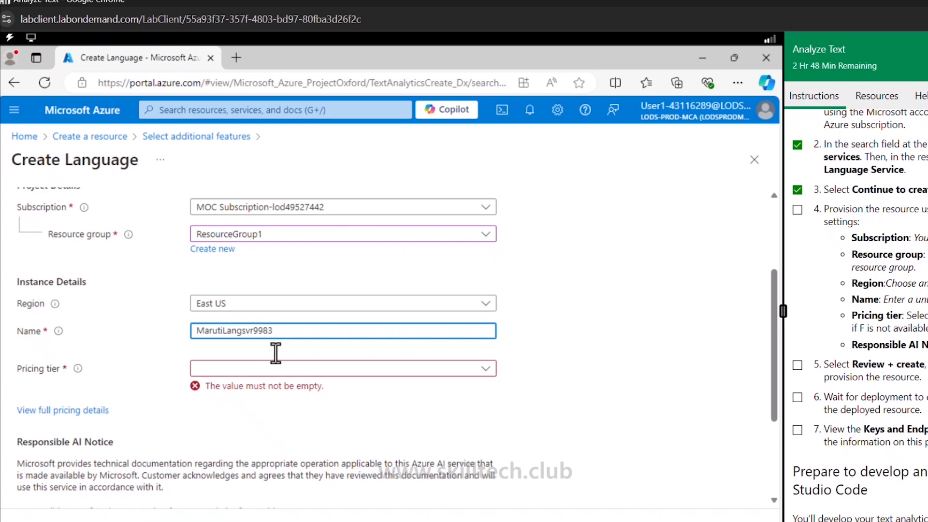
Choose the Free F0 (5K Transactions per 30 days) pricing tier and acknowledge the Responsible AI Notice.
left_click(286, 369)
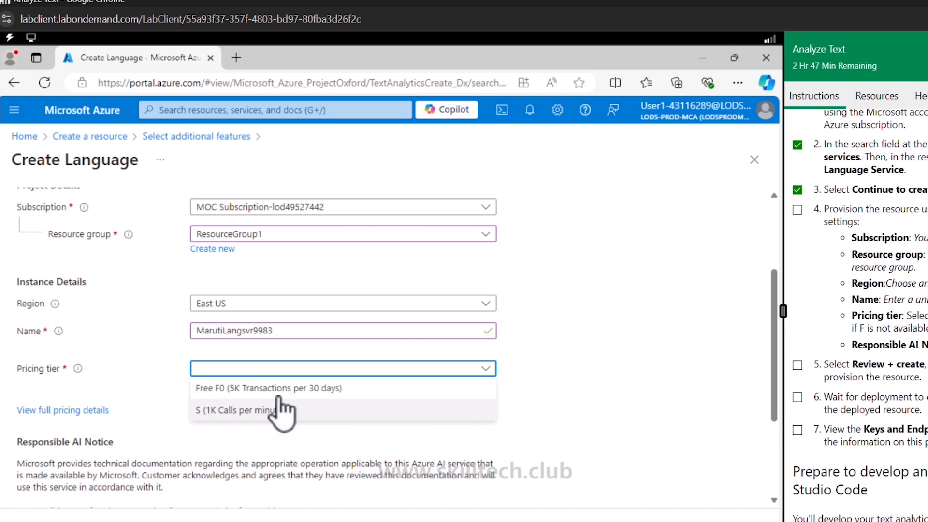
left_click(280, 389)
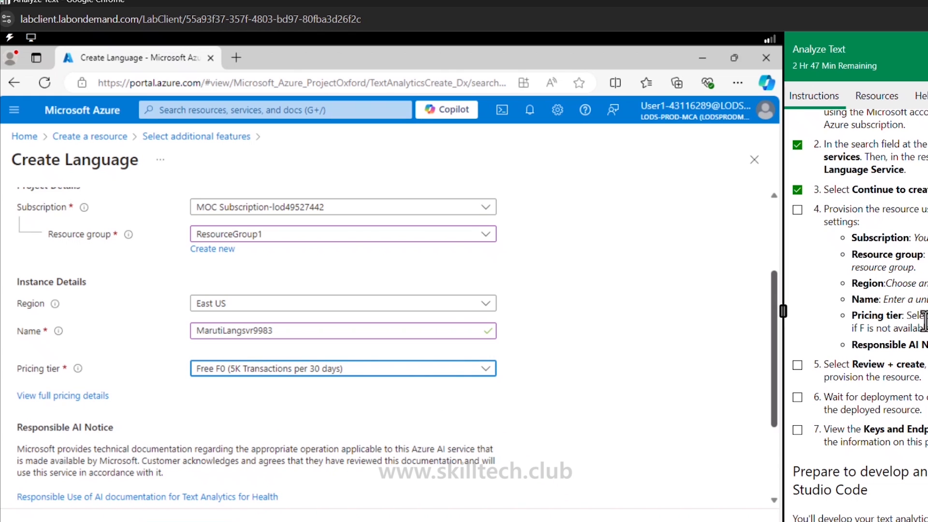
scroll(186, 439, "down", 3)
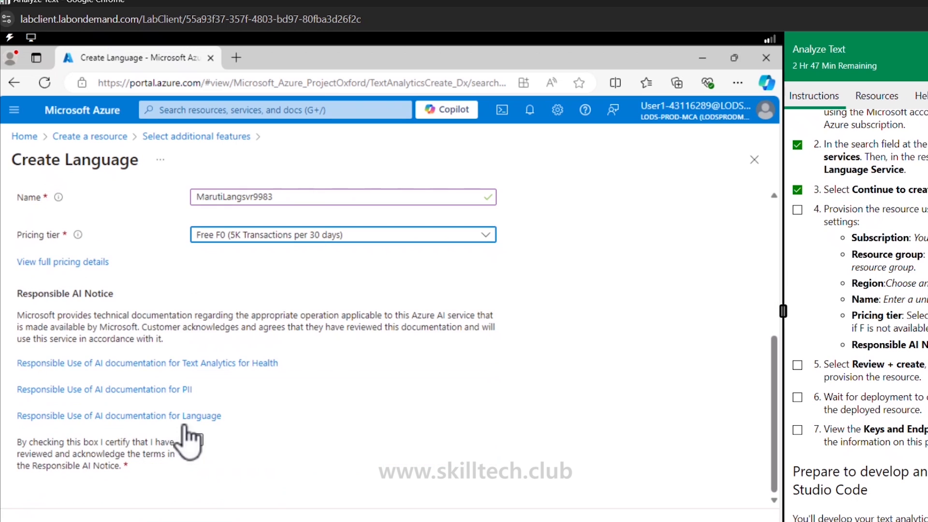
left_click(197, 440)
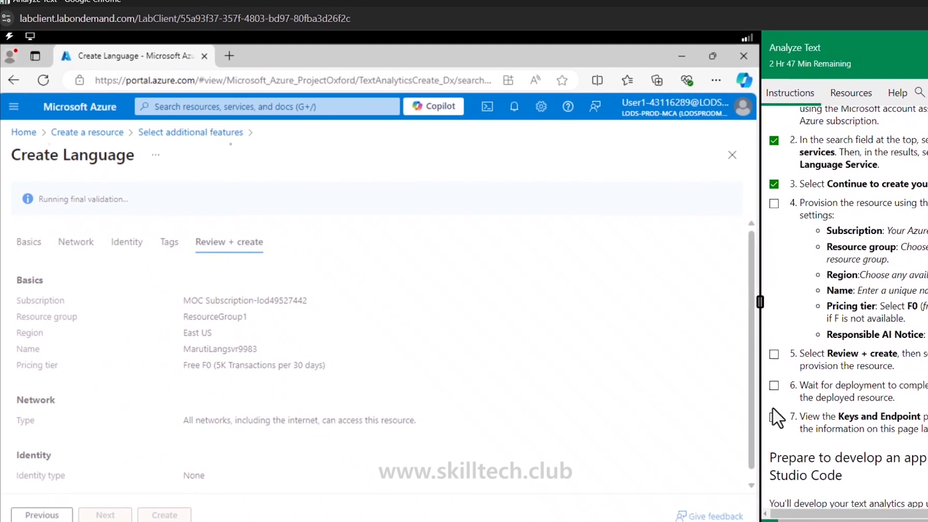
Mark the provisioning instructions through task 7 as complete and accept skipping ahead.
left_click(773, 416)
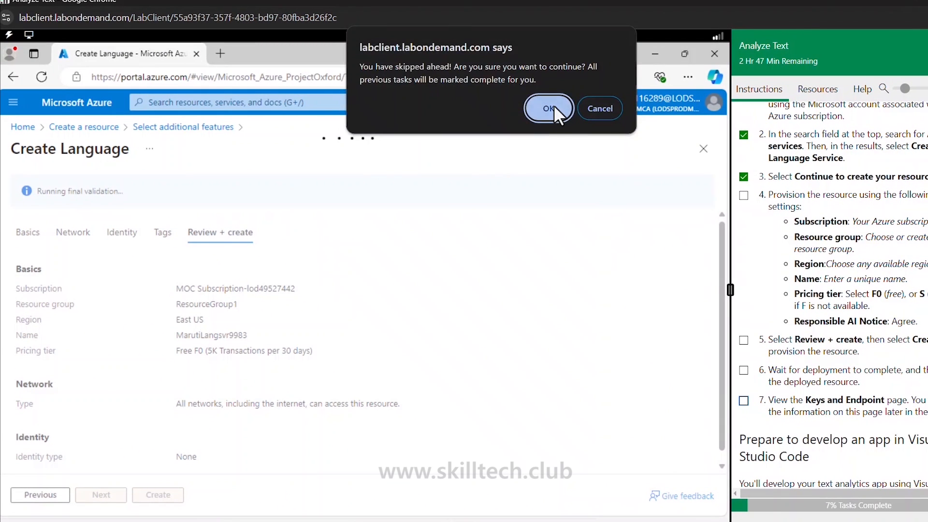
left_click(555, 109)
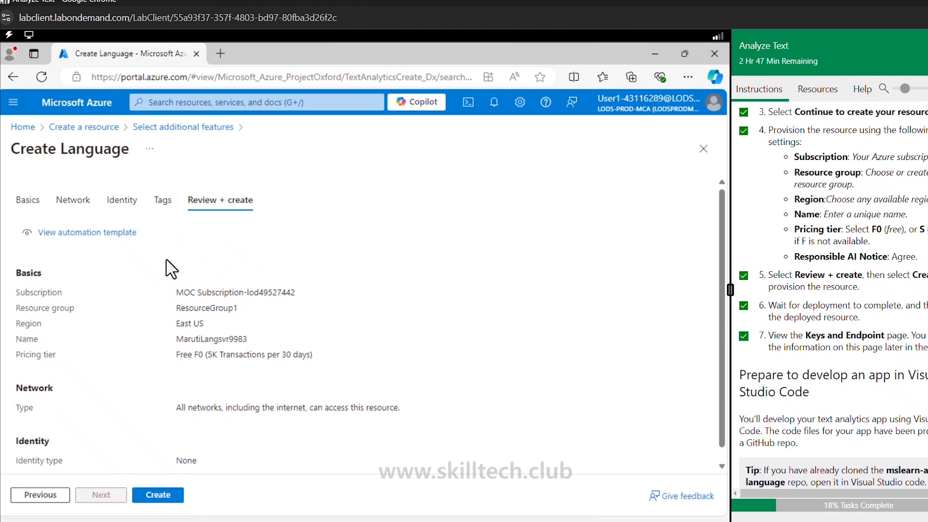
Create the reviewed Language resource and bring up the lab instructions on preparing an app in Visual Studio Code.
left_click(167, 499)
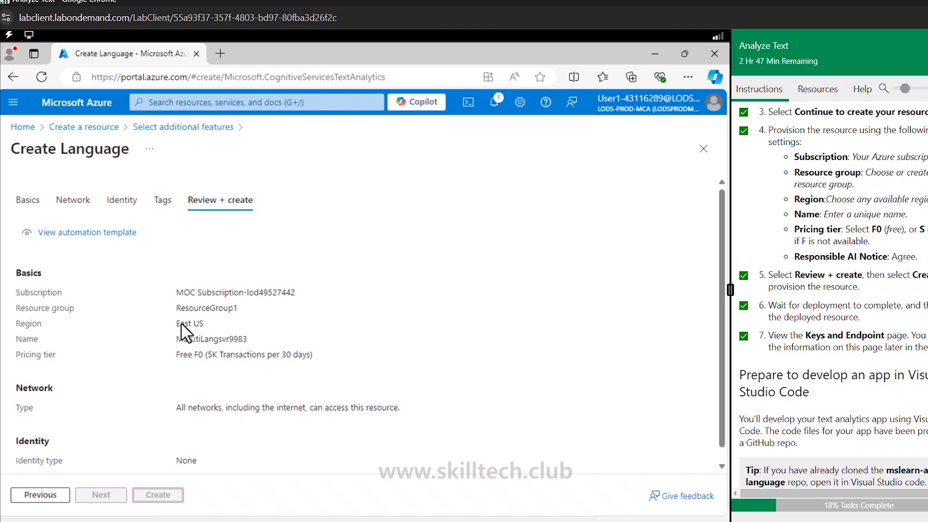
scroll(805, 358, "down", 3)
scroll(805, 358, "down", 3)
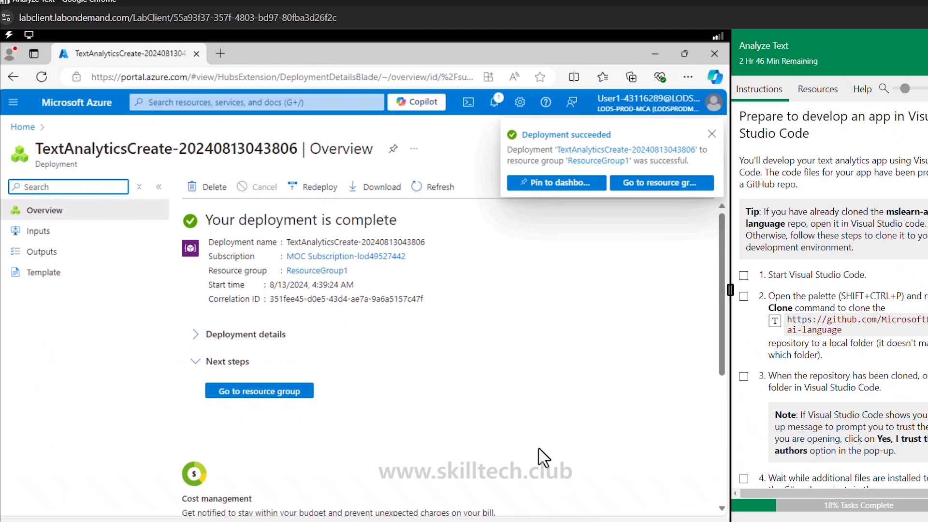
Go to the deployment's resource group and open the Keys and Endpoint page of the MarutiLangsvr9983 Language resource.
left_click(292, 394)
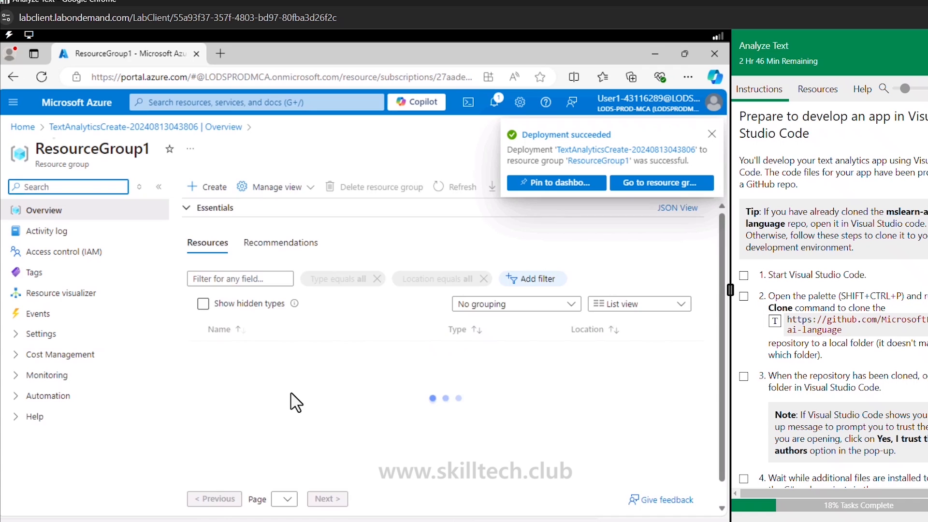
left_click(396, 310)
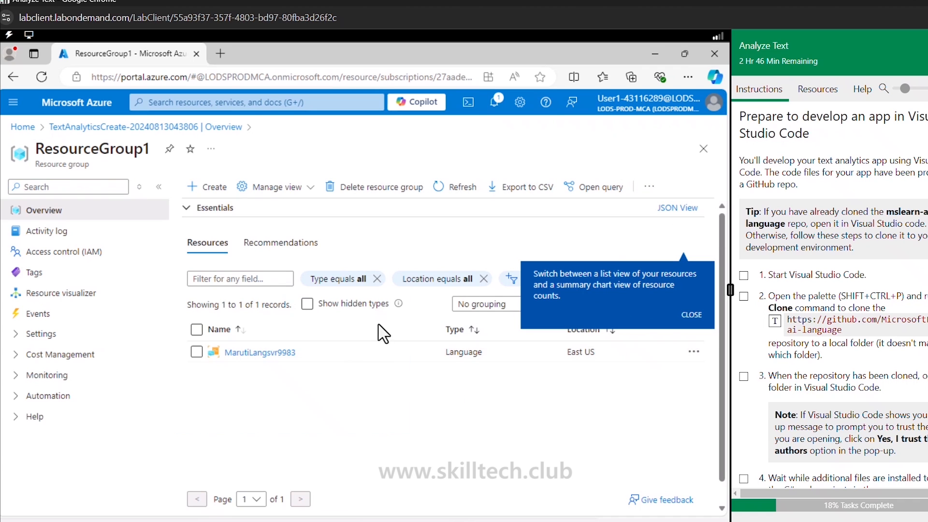
left_click(262, 355)
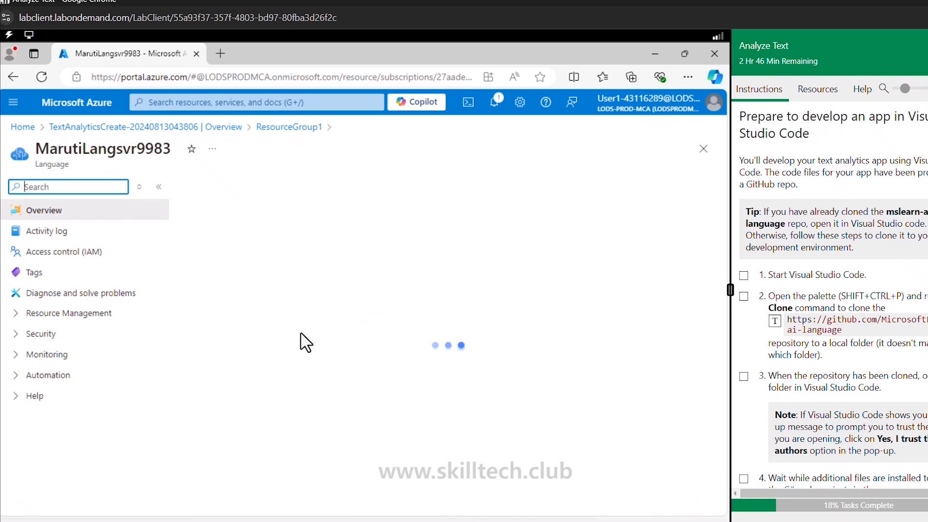
left_click(396, 289)
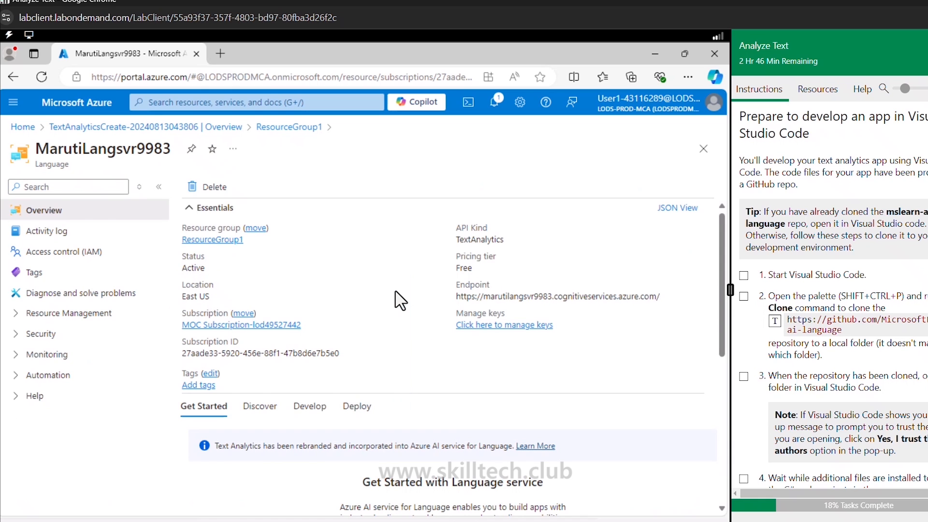
left_click(71, 314)
left_click(62, 358)
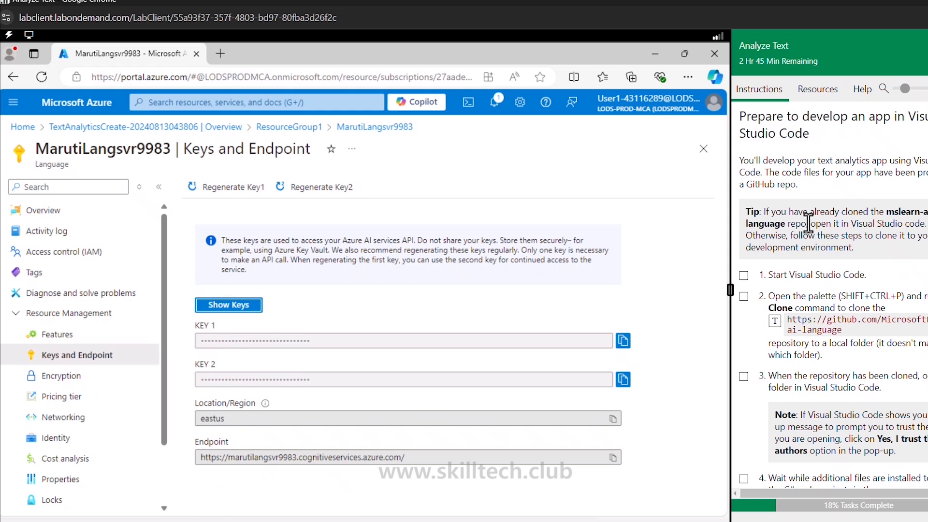
left_click_drag(760, 120, 890, 121)
left_click(806, 138)
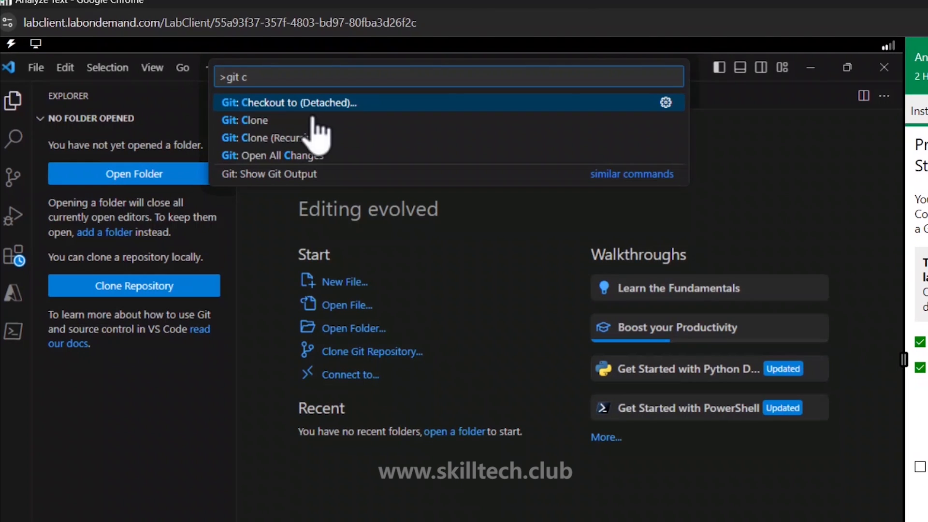
left_click(313, 120)
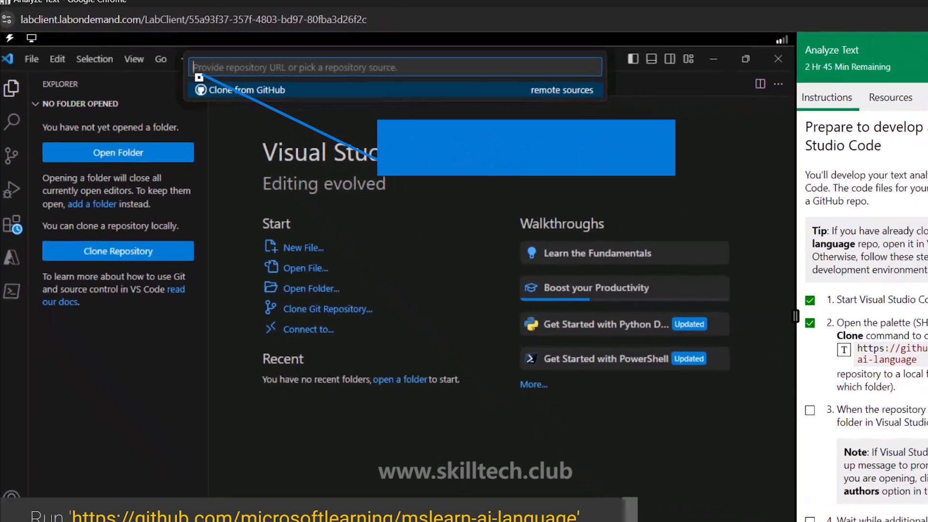
left_click(775, 320)
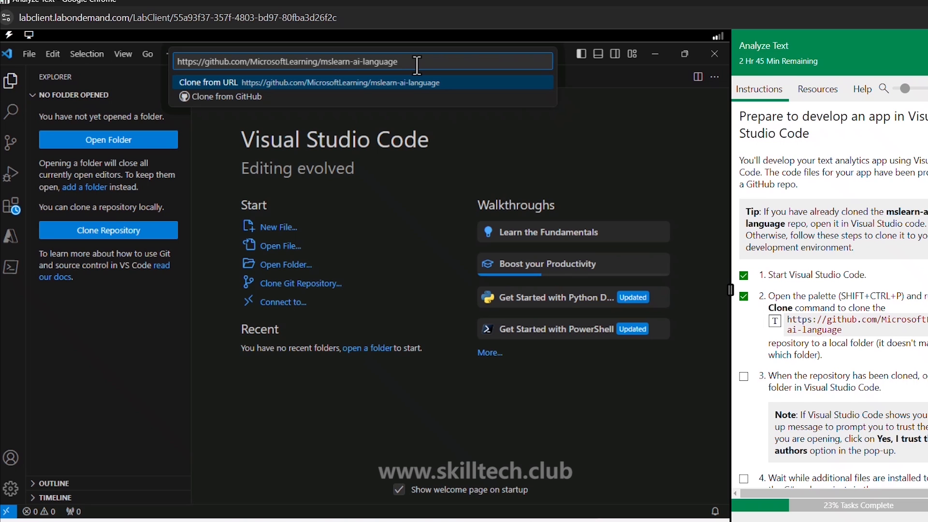
key("Return")
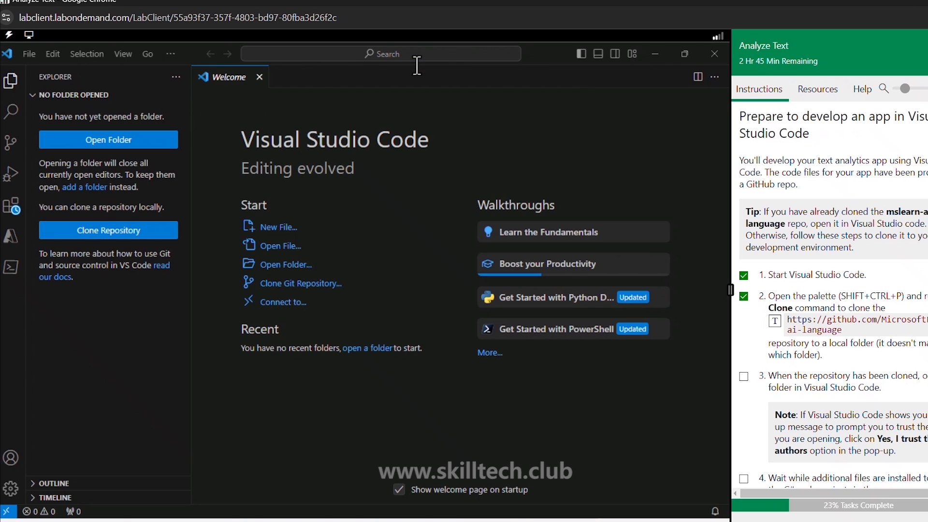
left_click(242, 331)
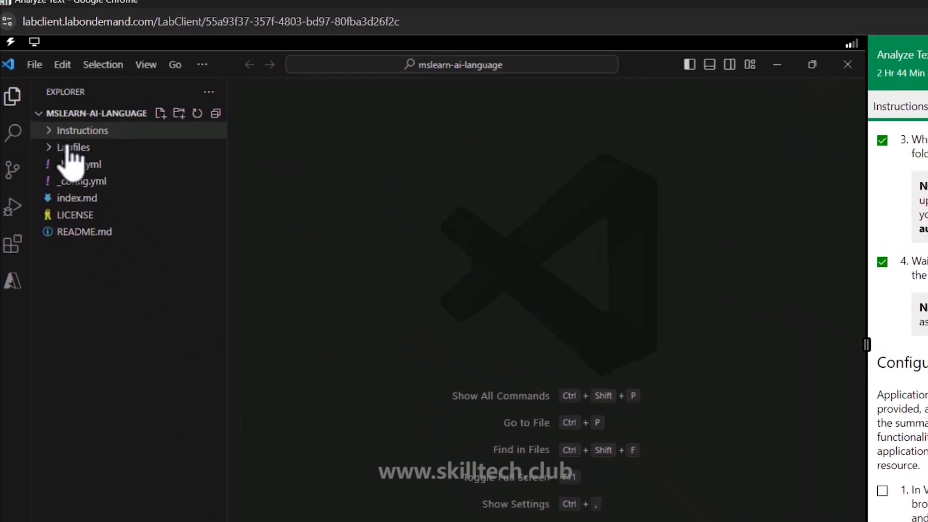
Expand the repository's Labfiles/01-analyze-text/C-Sharp/text-analysis folder to show the C# project files.
left_click(57, 167)
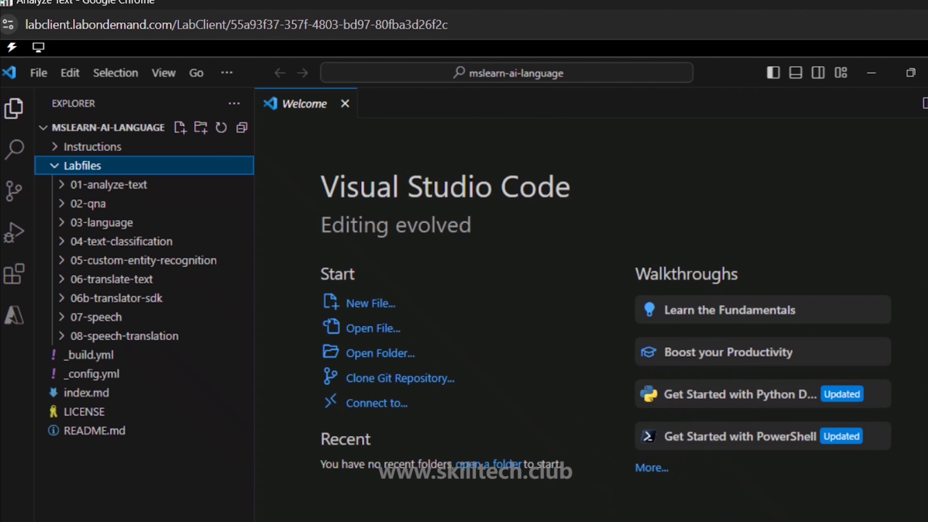
left_click(68, 188)
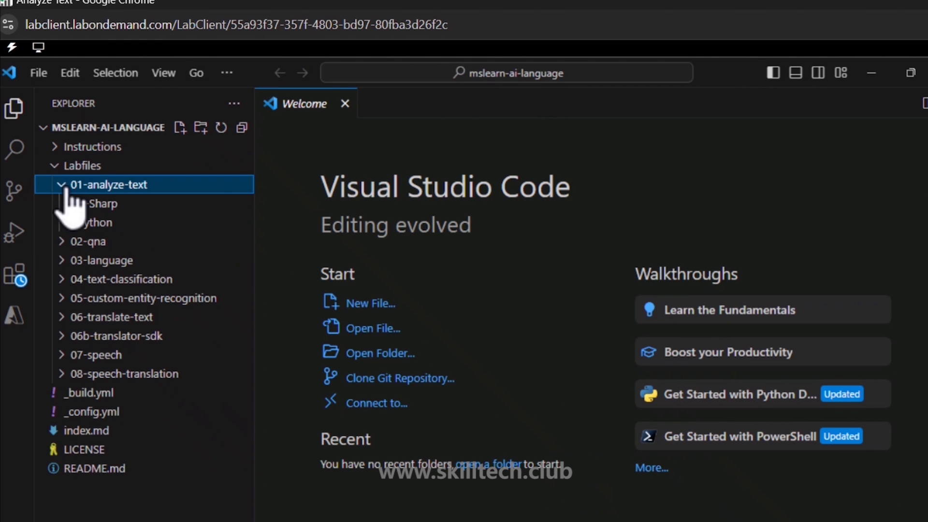
left_click(68, 205)
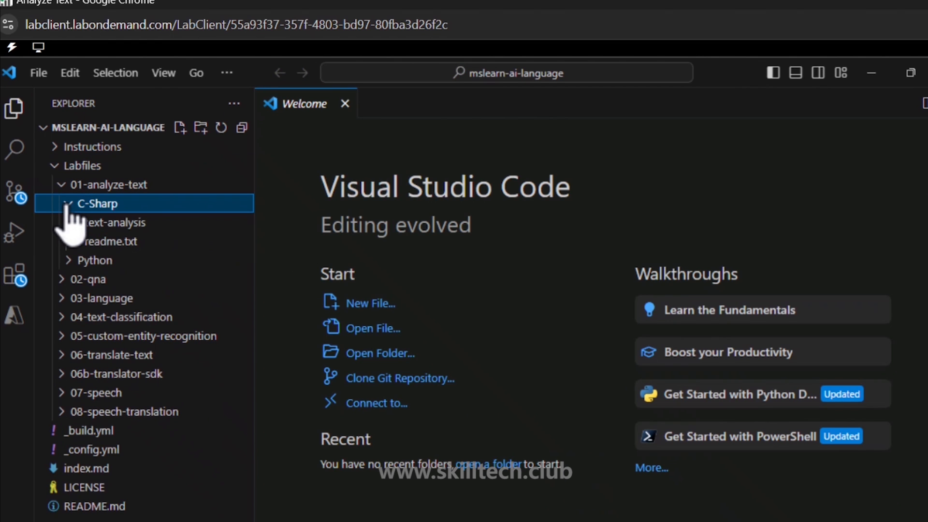
left_click(94, 223)
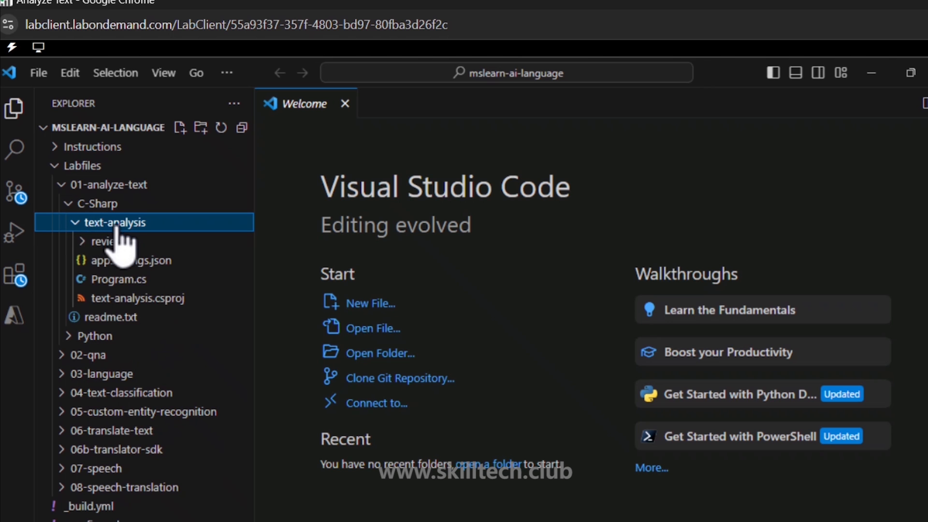
Open the C# project's appsettings.json and check off tasks 1 and 2 of the app configuration section in the lab instructions.
left_click(140, 260)
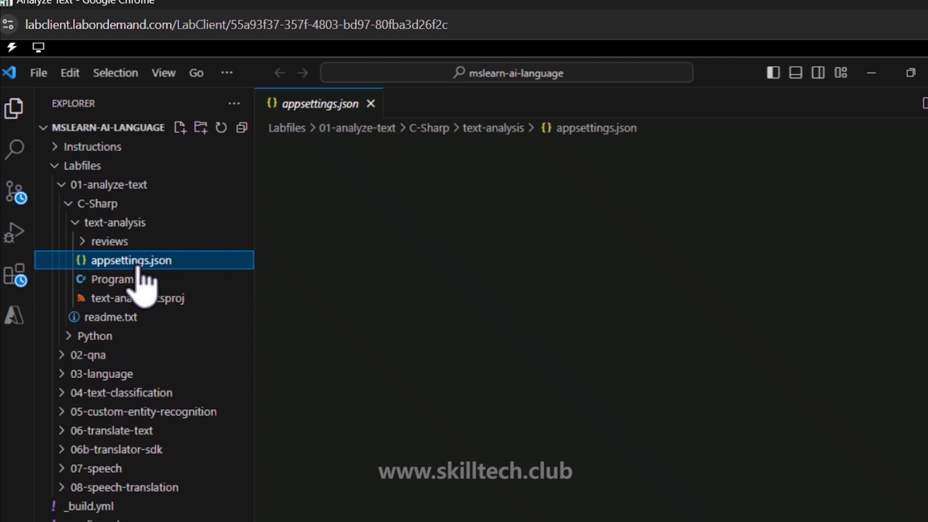
scroll(793, 312, "down", 2)
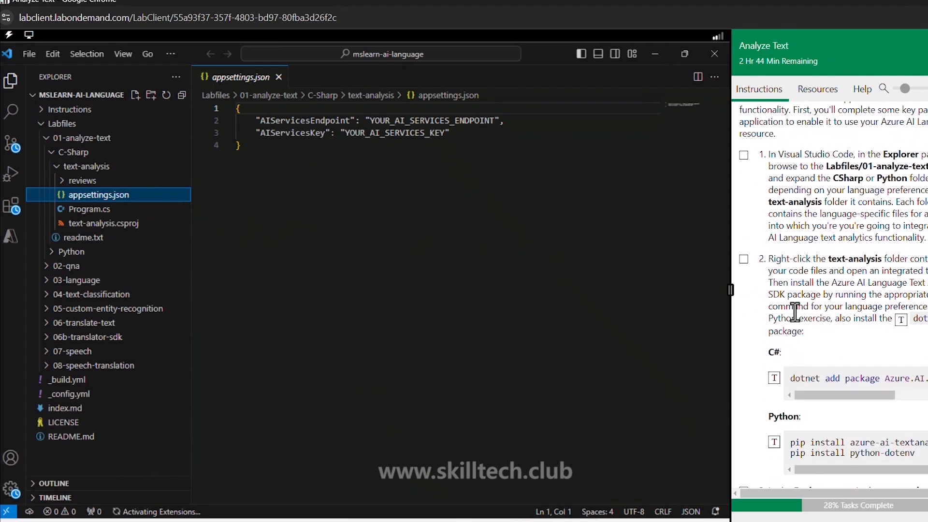
scroll(794, 312, "down", 2)
scroll(767, 263, "up", 2)
left_click(743, 154)
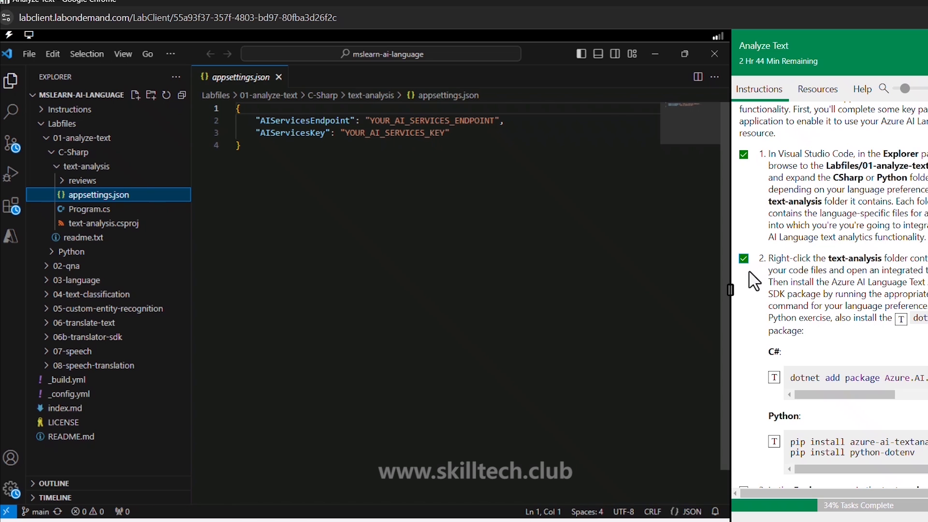
Open the C-Sharp/text-analysis folder in an integrated terminal.
scroll(773, 300, "down", 2)
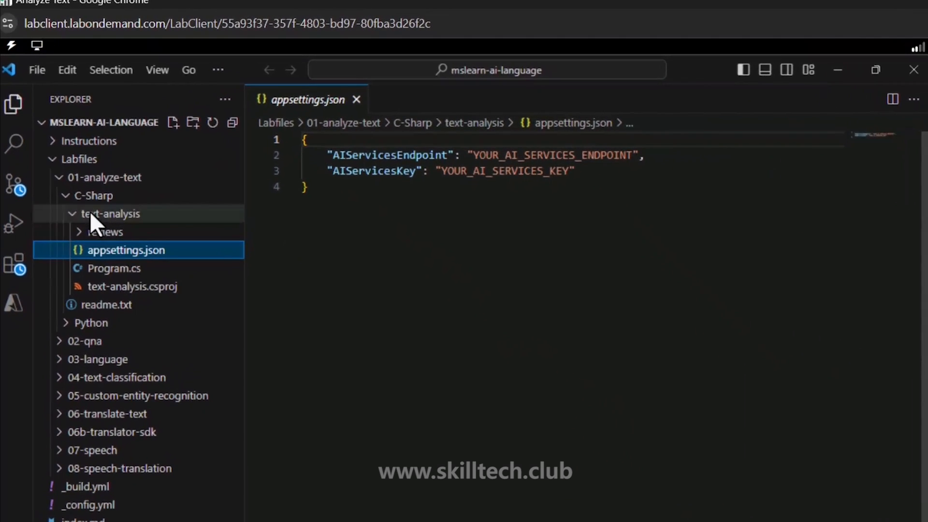
right_click(114, 217)
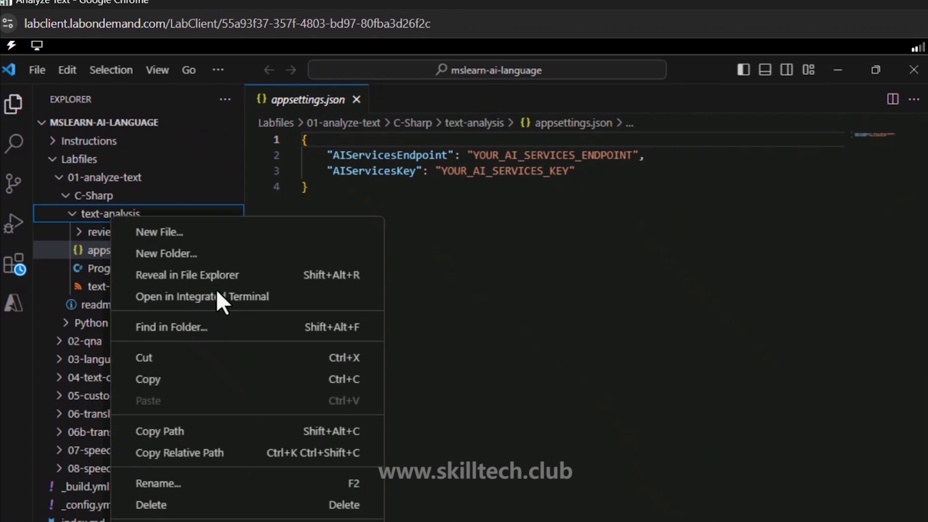
left_click(237, 297)
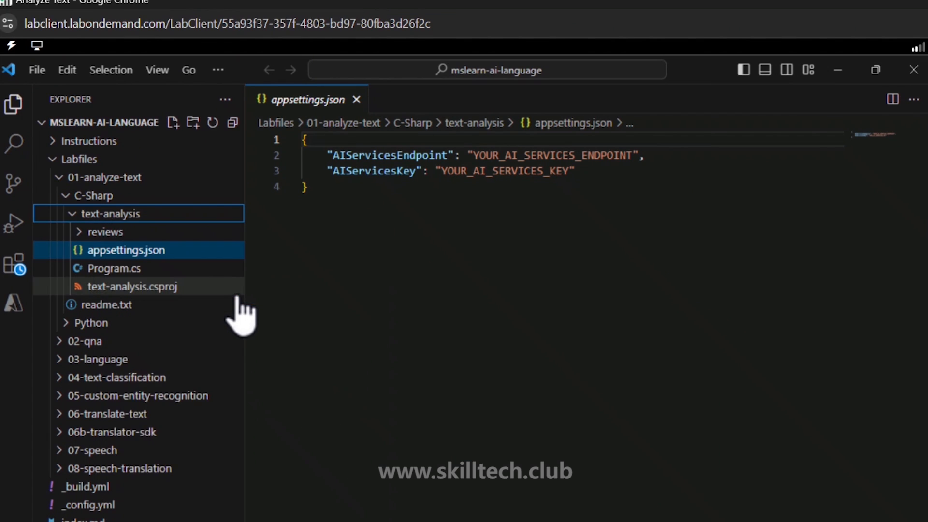